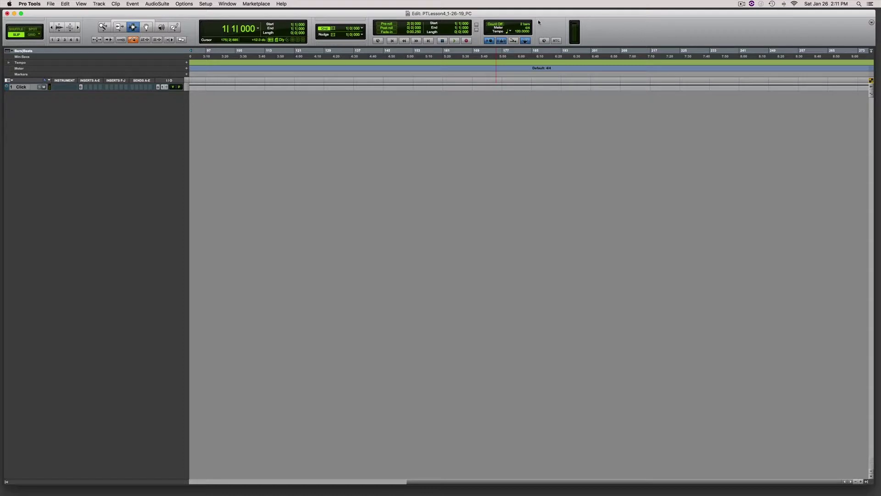
pyautogui.click(490, 41)
pyautogui.click(489, 41)
pyautogui.click(501, 40)
pyautogui.click(502, 42)
pyautogui.click(525, 41)
pyautogui.click(525, 41)
# Set the click to sound only during record in the Click/Countoff Options.
pyautogui.doubleClick(502, 41)
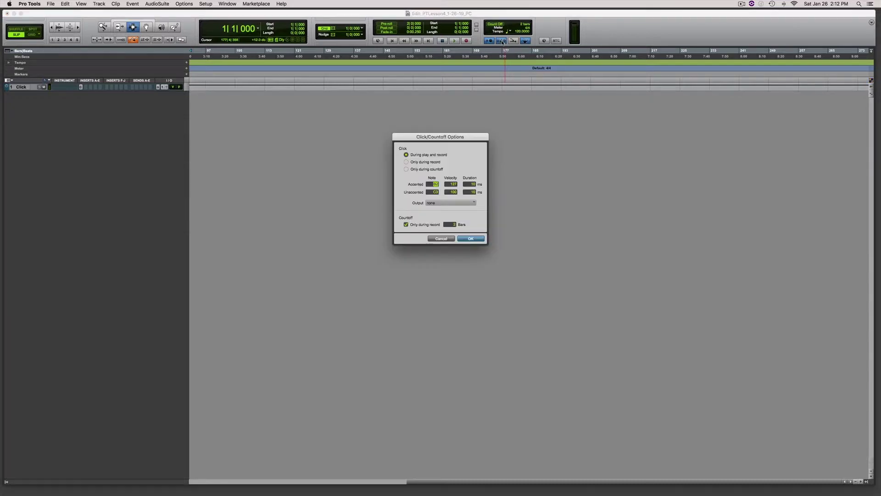
pyautogui.moveTo(463, 140); pyautogui.dragTo(451, 102)
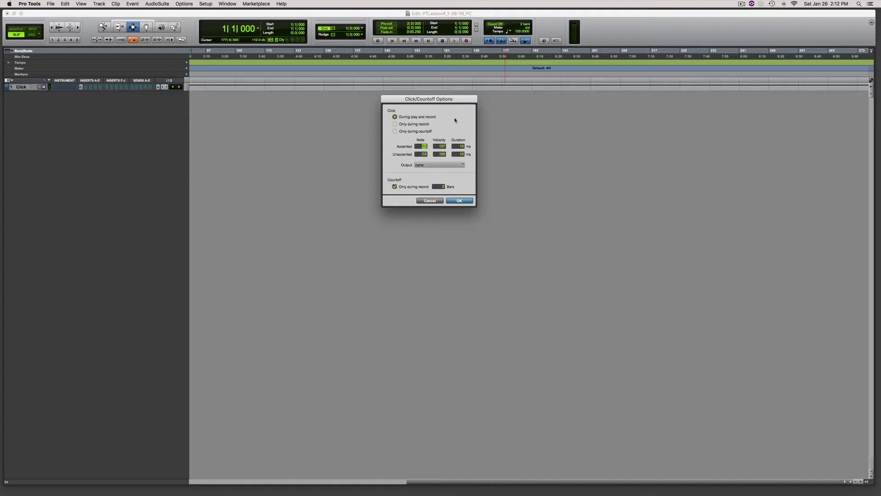
pyautogui.click(395, 124)
pyautogui.click(460, 201)
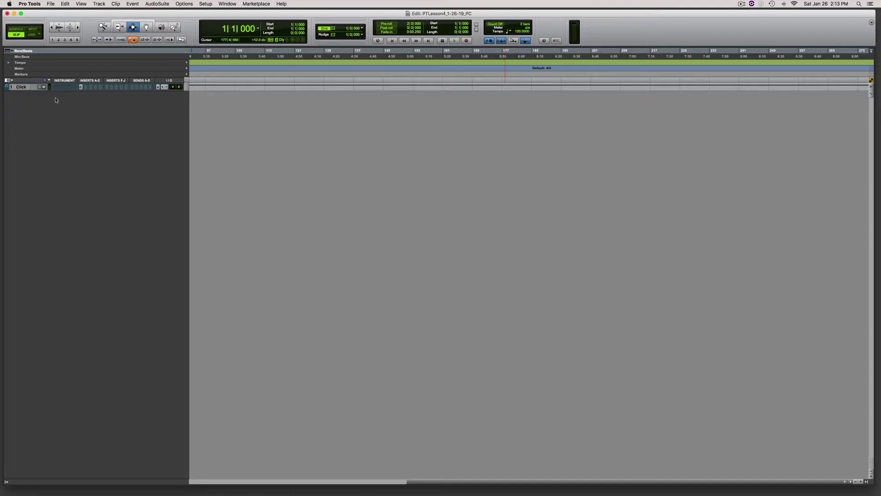
# Create one new stereo instrument track with a ticks timebase.
pyautogui.press('super+shift+n')
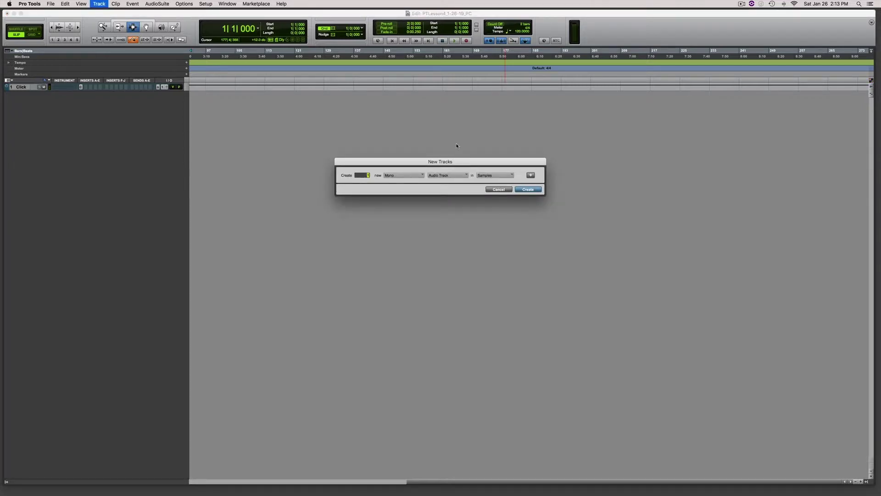
pyautogui.moveTo(454, 162); pyautogui.dragTo(429, 107)
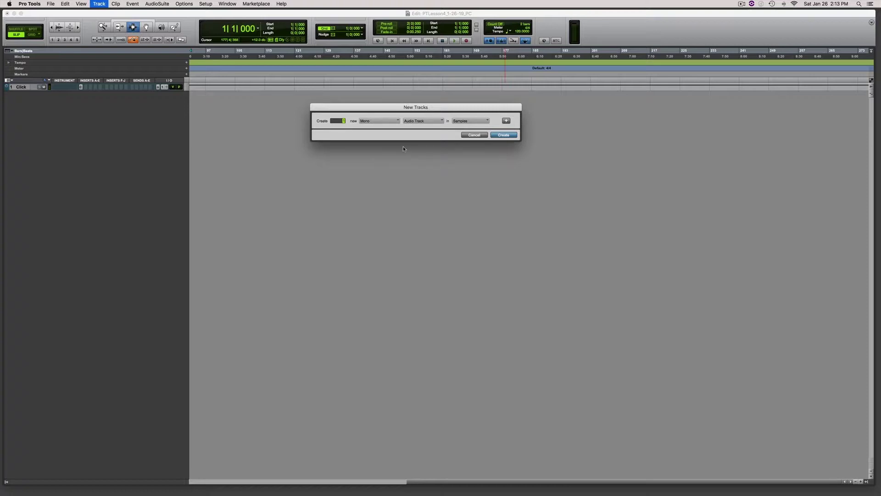
pyautogui.click(376, 122)
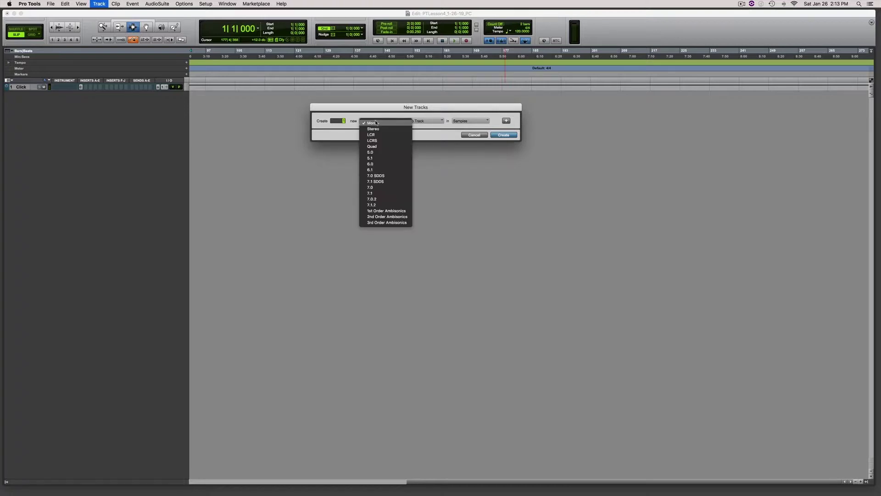
pyautogui.click(386, 128)
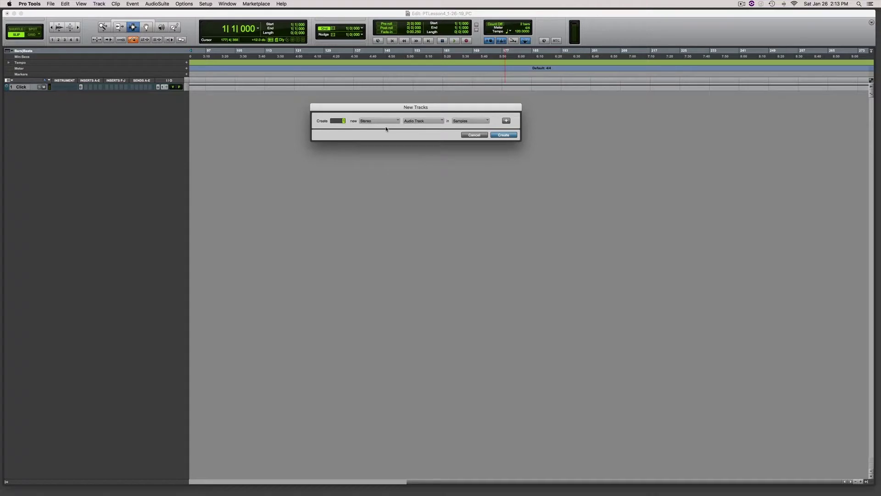
pyautogui.click(424, 122)
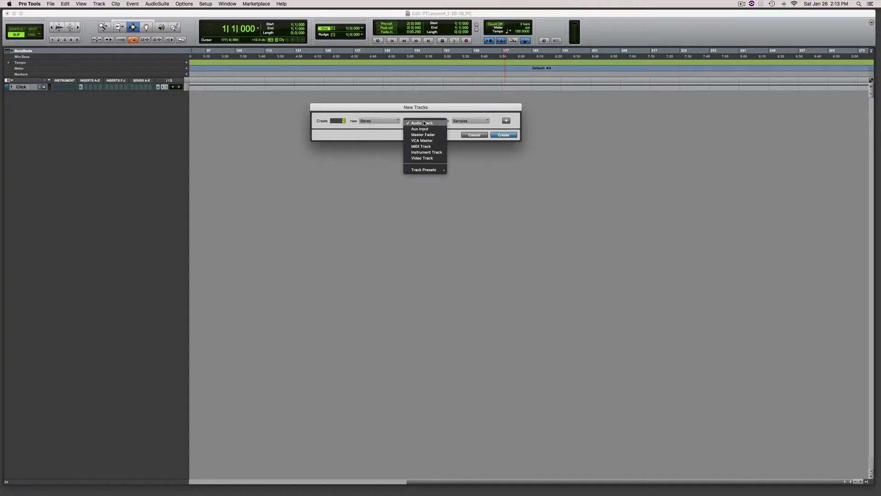
pyautogui.click(434, 153)
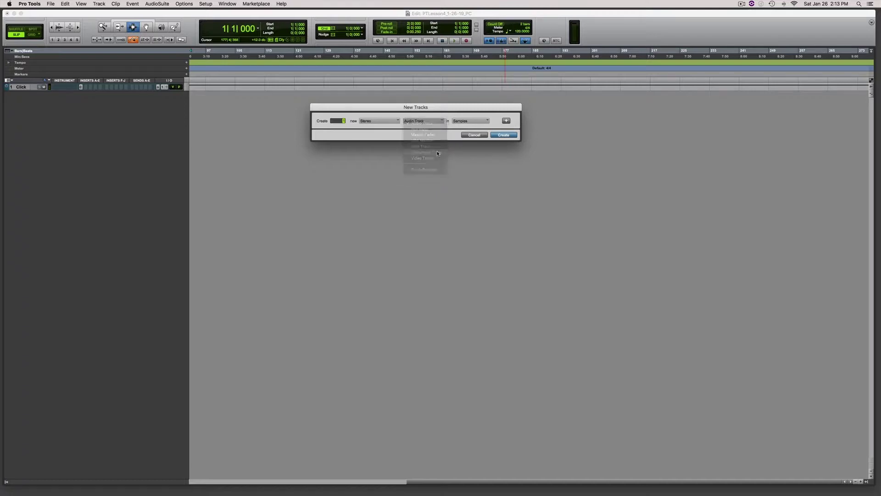
pyautogui.click(456, 119)
pyautogui.click(454, 128)
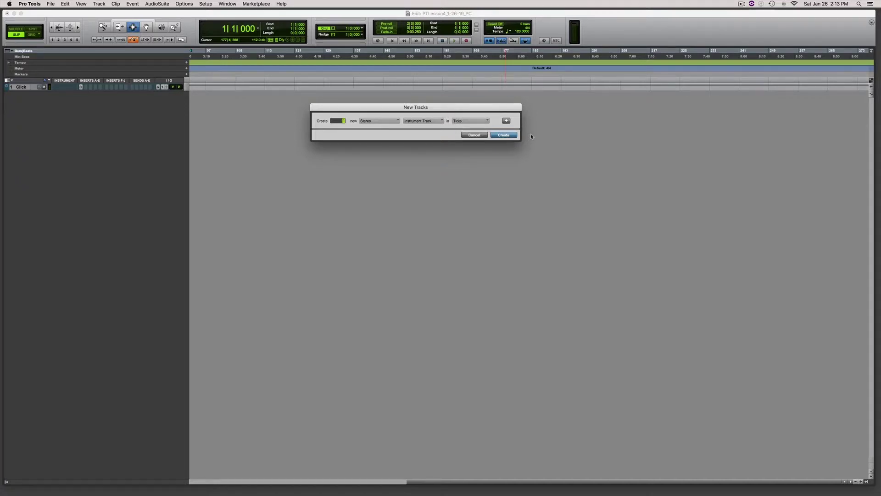
pyautogui.press('Return')
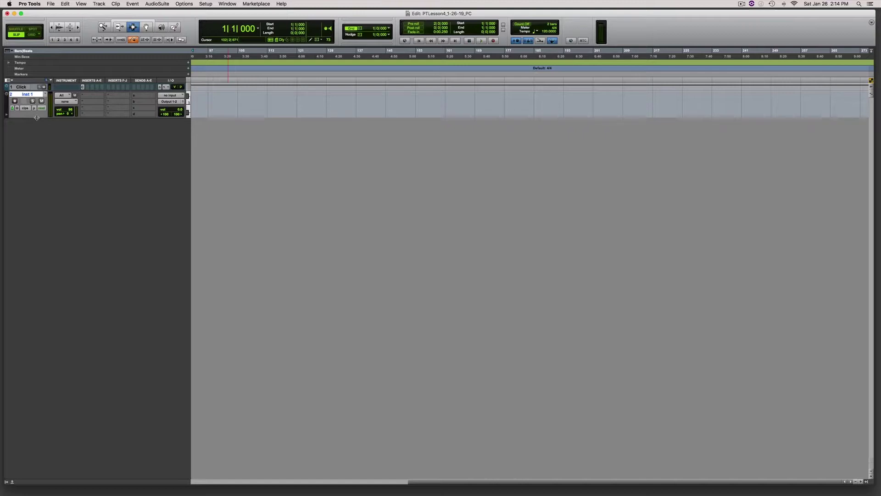
# Try the micro and extreme heights on the new instrument track and settle on medium.
pyautogui.moveTo(36, 118)
pyautogui.mouseDown()
pyautogui.moveTo(42, 238)
pyautogui.moveTo(43, 123)
pyautogui.mouseUp()
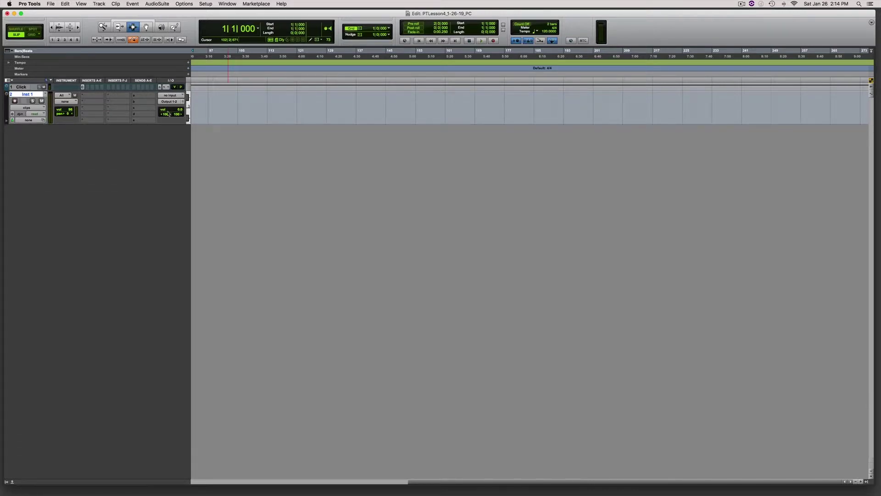
pyautogui.click(188, 105)
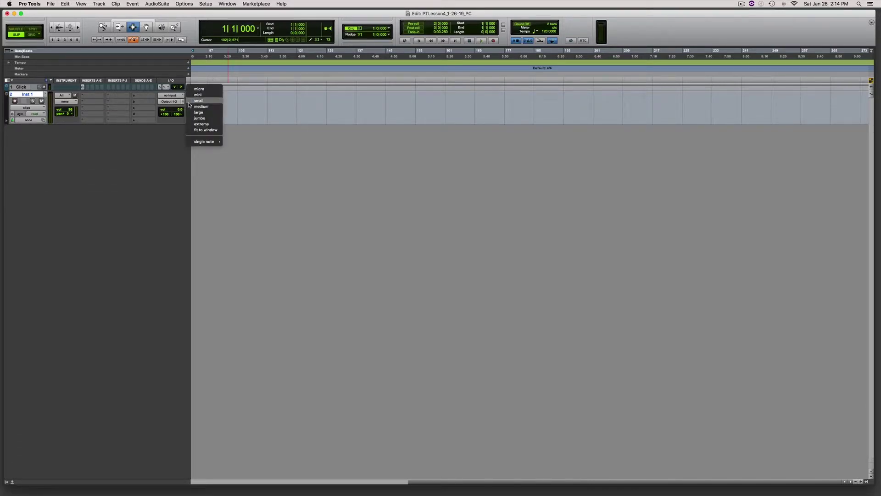
pyautogui.click(199, 88)
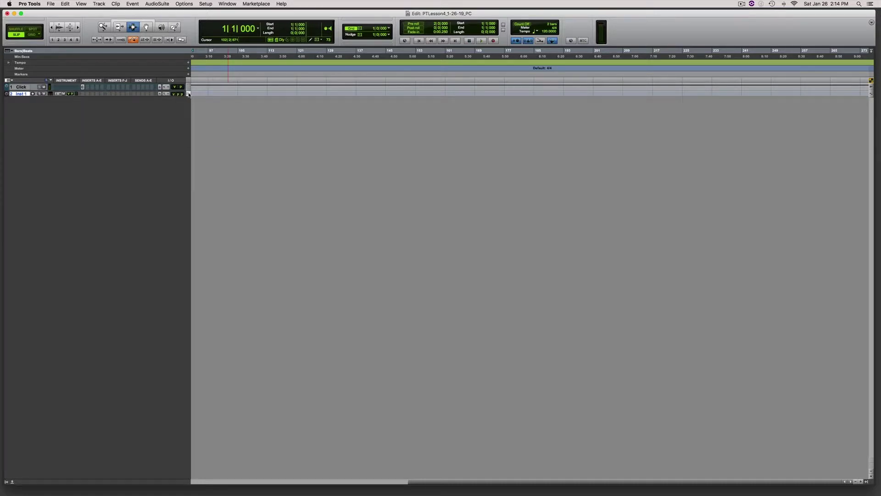
pyautogui.click(188, 95)
pyautogui.click(205, 139)
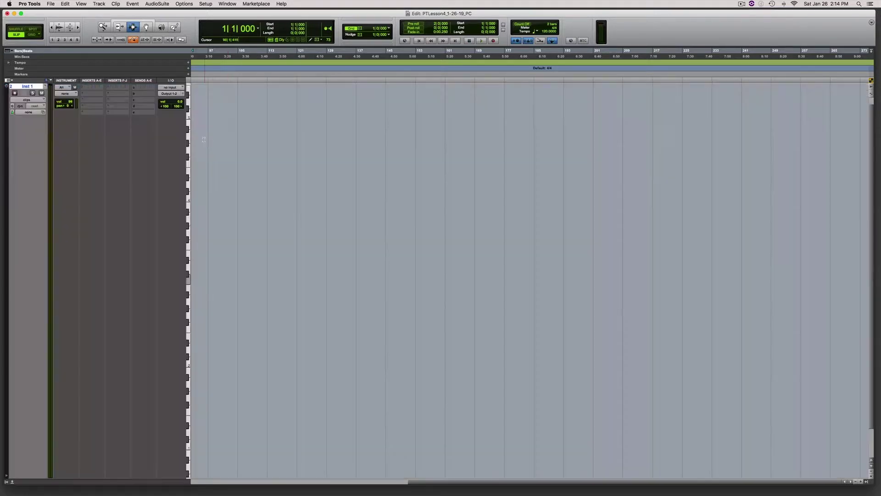
pyautogui.click(188, 113)
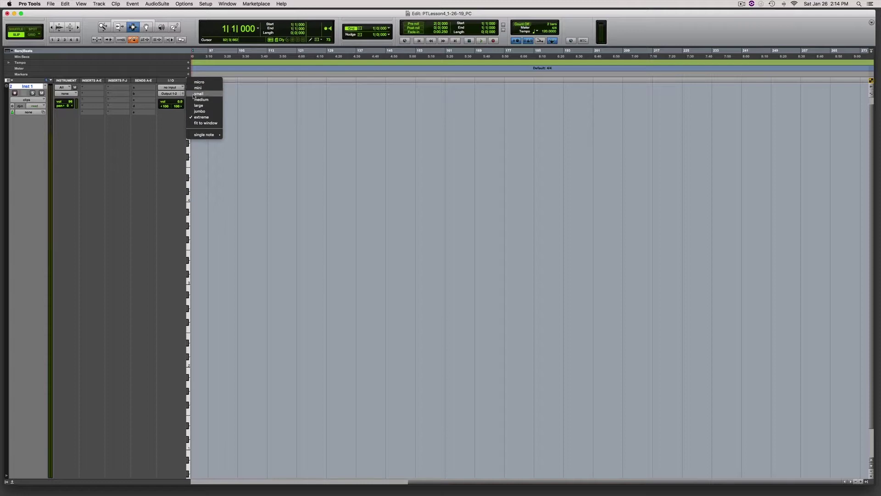
pyautogui.click(195, 100)
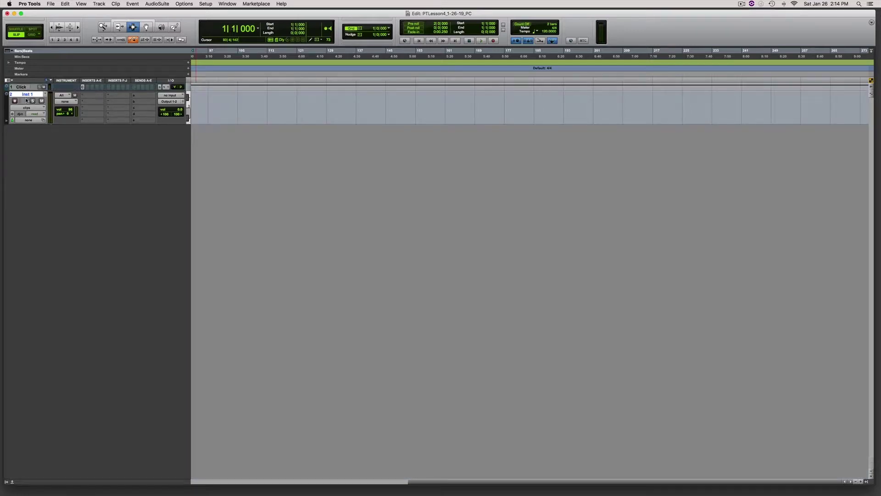
# Insert the AIR Mini Grand stereo plug-in on the instrument track's first insert and close its window.
pyautogui.click(85, 98)
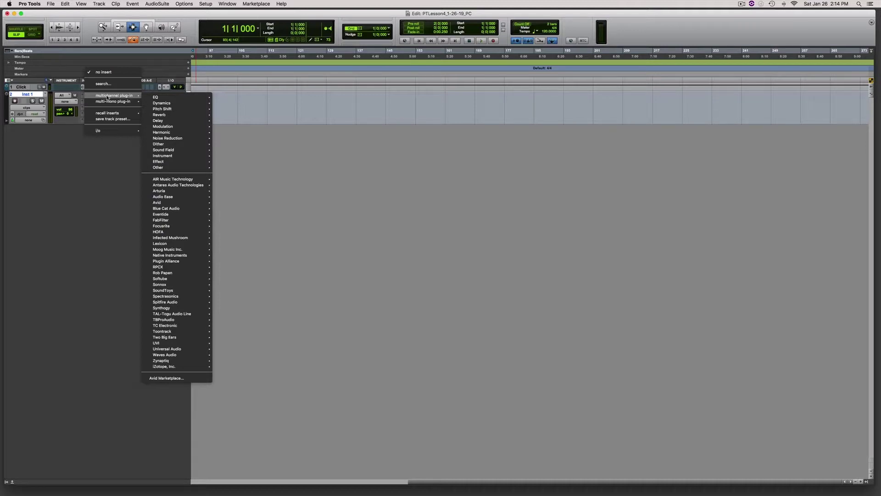
pyautogui.moveTo(164, 156)
pyautogui.moveTo(162, 179)
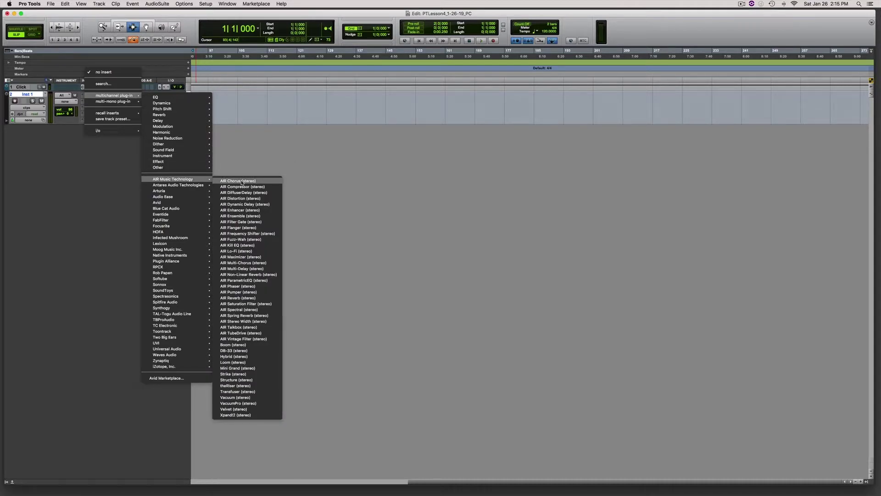
pyautogui.click(227, 368)
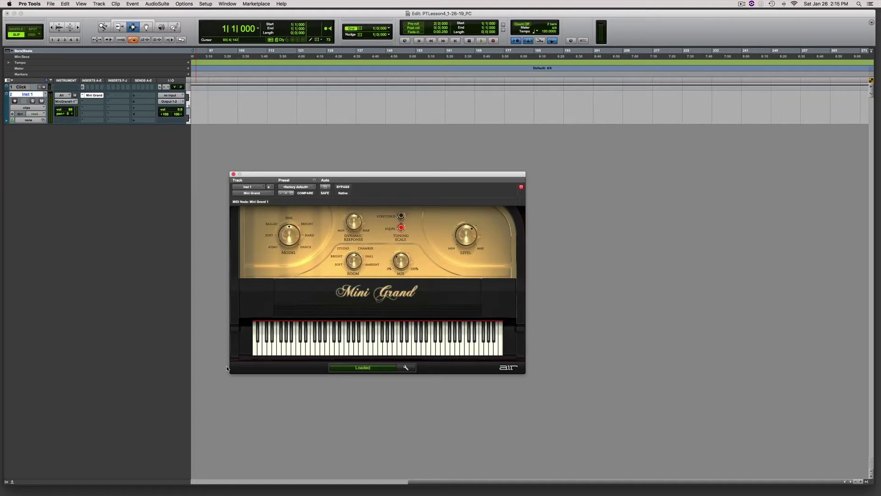
pyautogui.moveTo(296, 174); pyautogui.dragTo(299, 125)
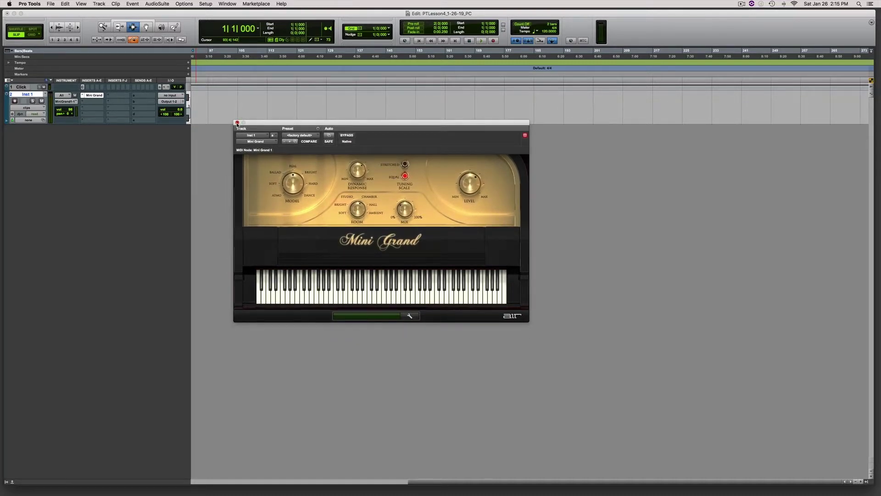
pyautogui.click(237, 123)
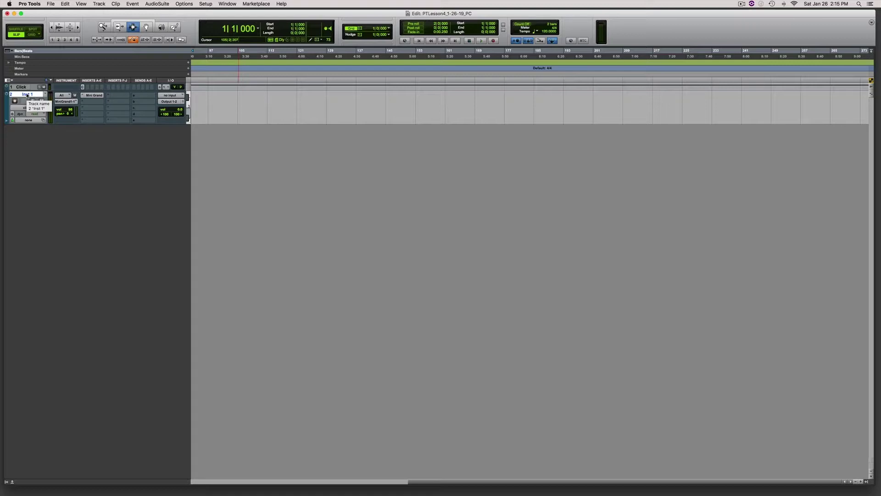
# Rename the instrument track as Piano.
pyautogui.doubleClick(29, 95)
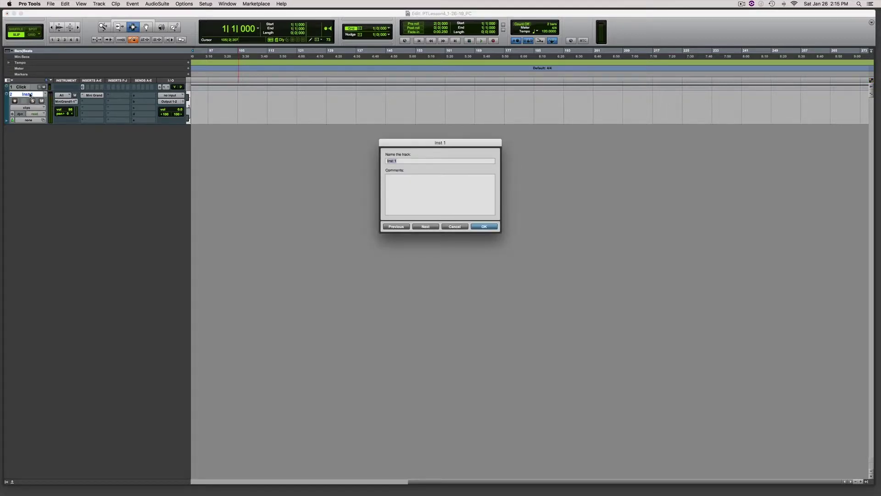
pyautogui.write('Piano')
pyautogui.press('Return')
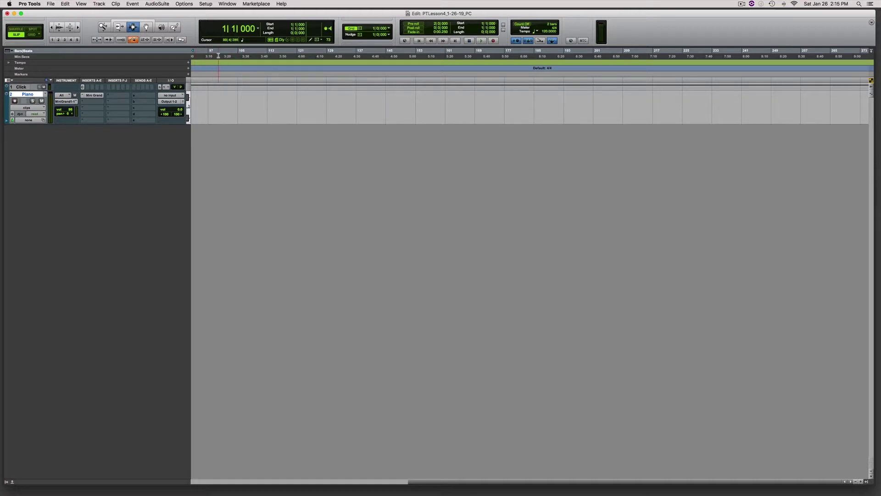
# Set the session tempo to 60 BPM at bar 1 in the tempo ruler.
pyautogui.hscroll(-10, 218, 56)
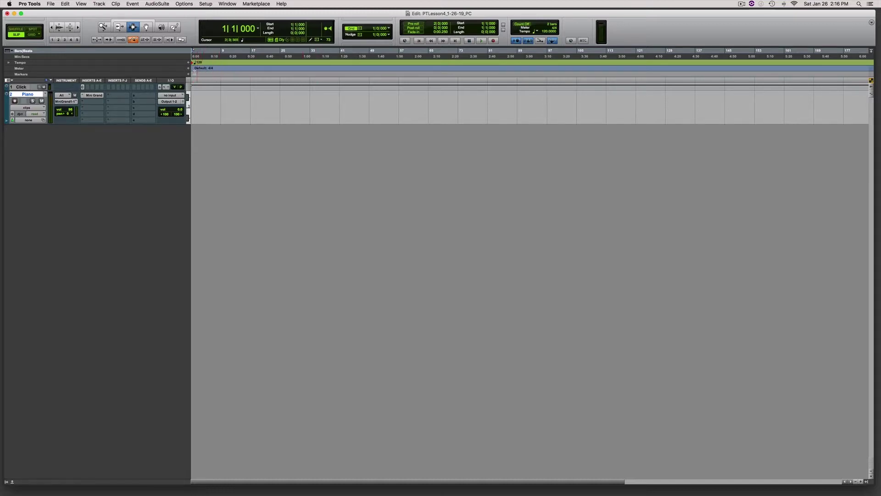
pyautogui.click(188, 63)
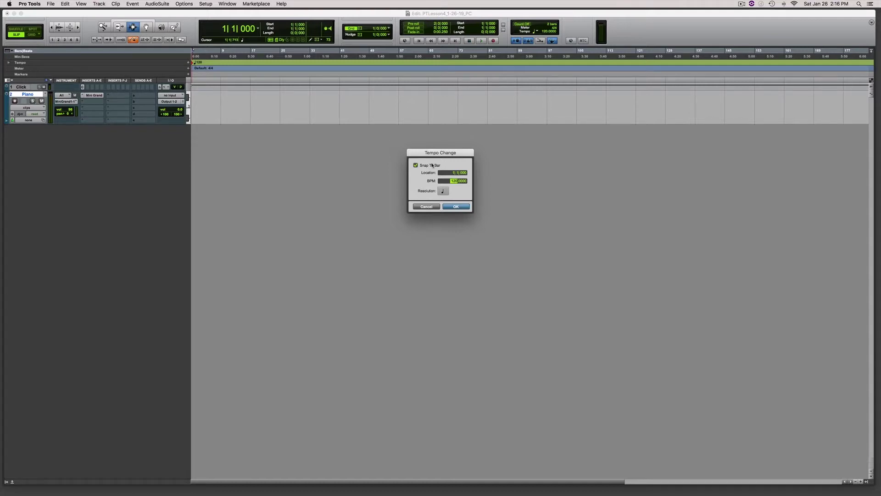
pyautogui.write('60')
pyautogui.press('Return')
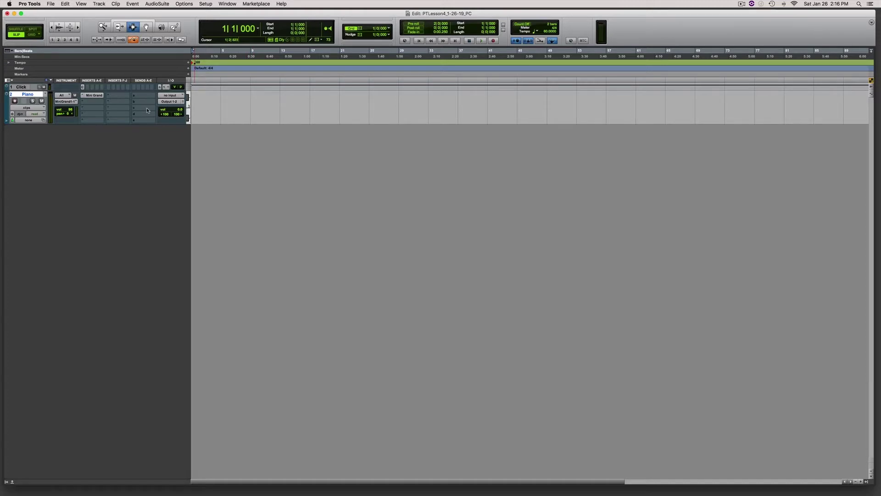
# Record-arm the Piano track and record a rising and falling MIDI scale about four bars long from bar 1.
pyautogui.click(15, 101)
pyautogui.press('super+space')
pyautogui.press('F12')
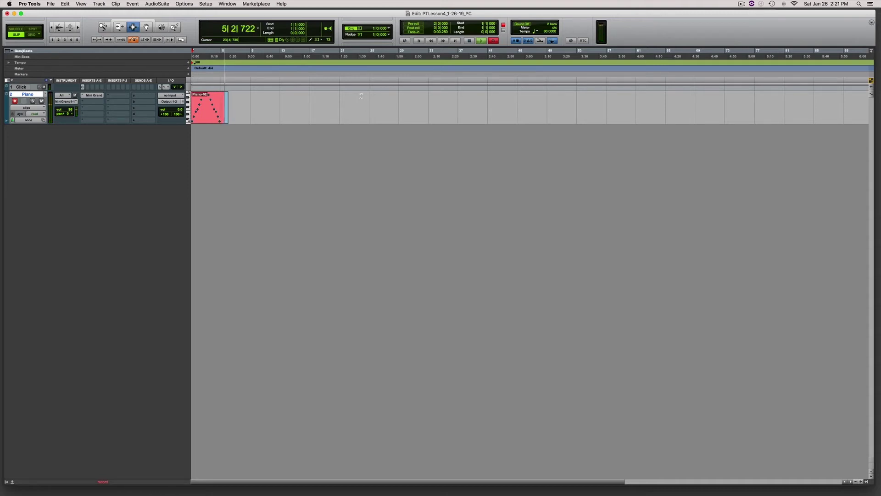
pyautogui.press('space')
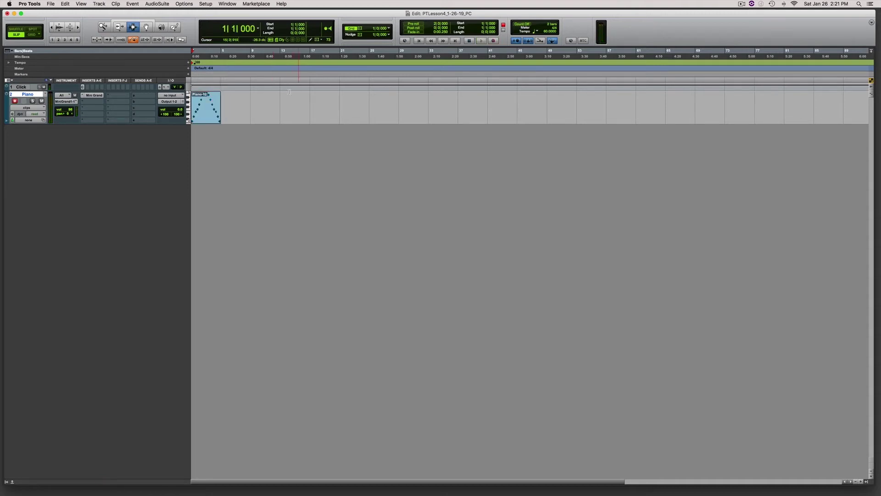
# Examine the notes of the recorded Piano clip up close in the timeline and play the clip back.
pyautogui.doubleClick(211, 108)
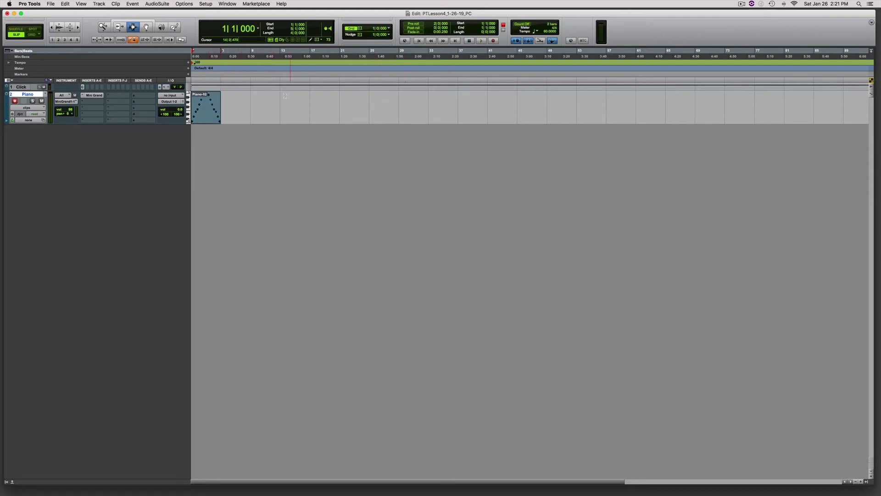
pyautogui.click(24, 104)
pyautogui.click(25, 107)
pyautogui.press('super+bracketright')
pyautogui.press('super+bracketright')
pyautogui.press('super+bracketright')
pyautogui.press('super+bracketright')
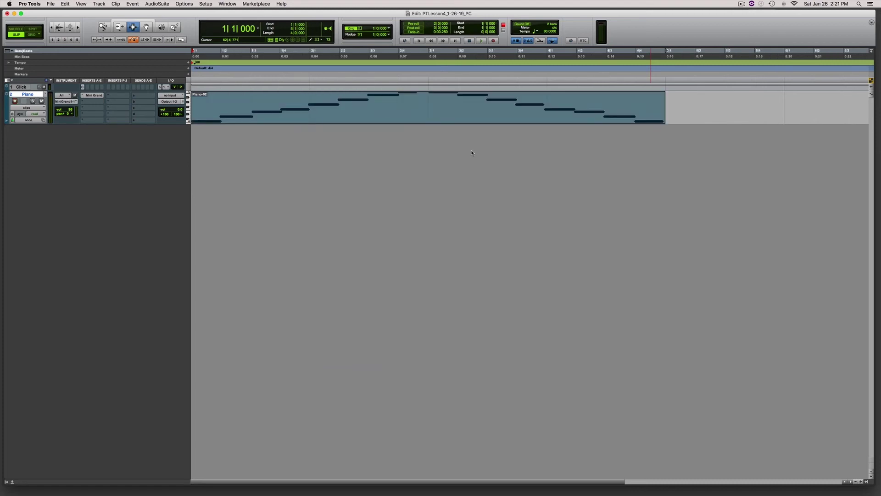
pyautogui.press('super+bracketleft')
pyautogui.press('super+bracketleft')
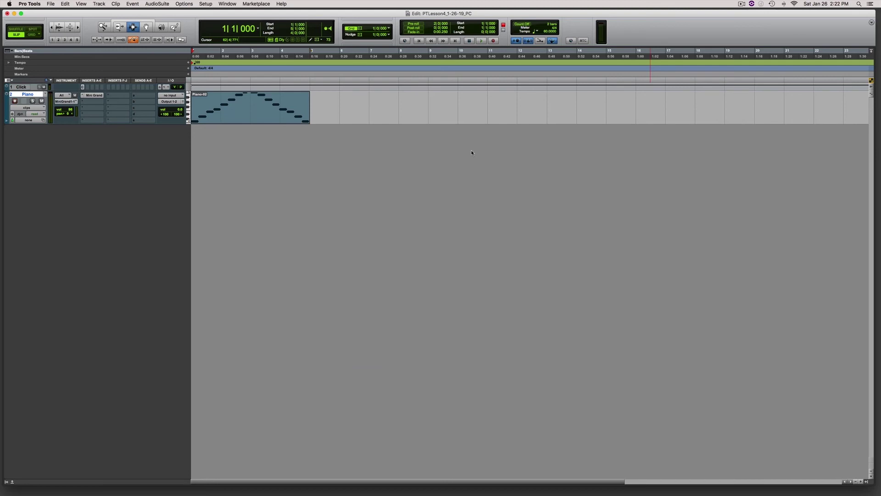
pyautogui.press('super+bracketright')
pyautogui.press('super+bracketright')
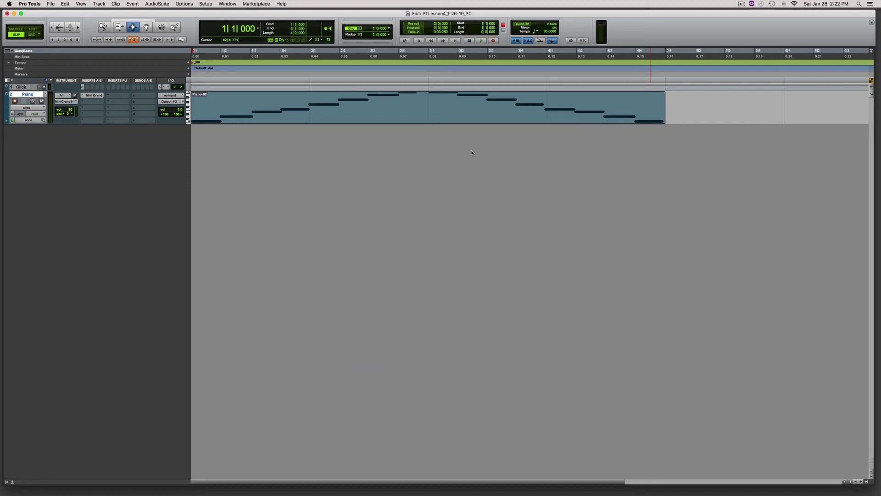
pyautogui.press('space')
pyautogui.press('space')
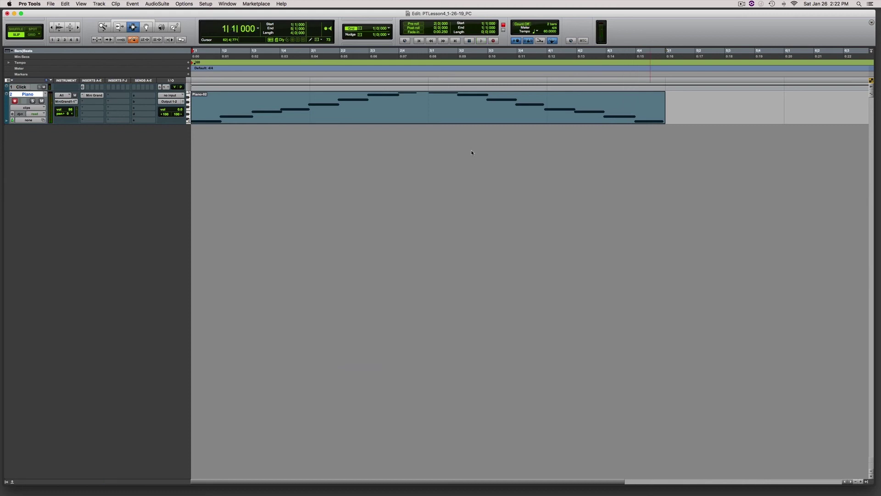